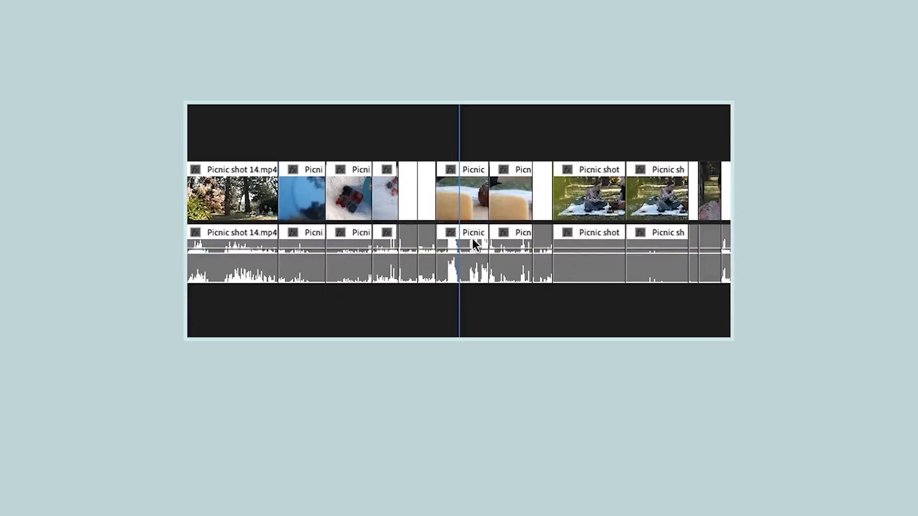
Try deleting the linked picnic clip under the playhead so that a gap remains in the timeline
left_click(473, 239)
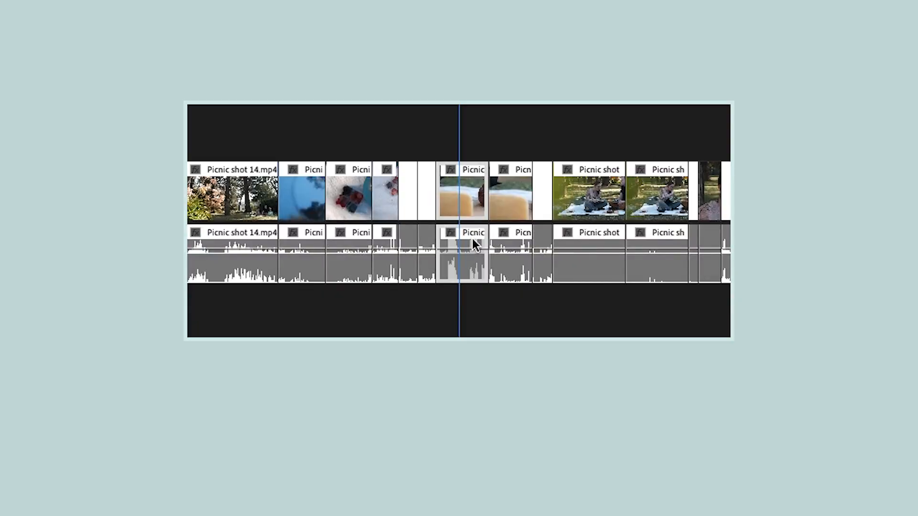
key("Delete")
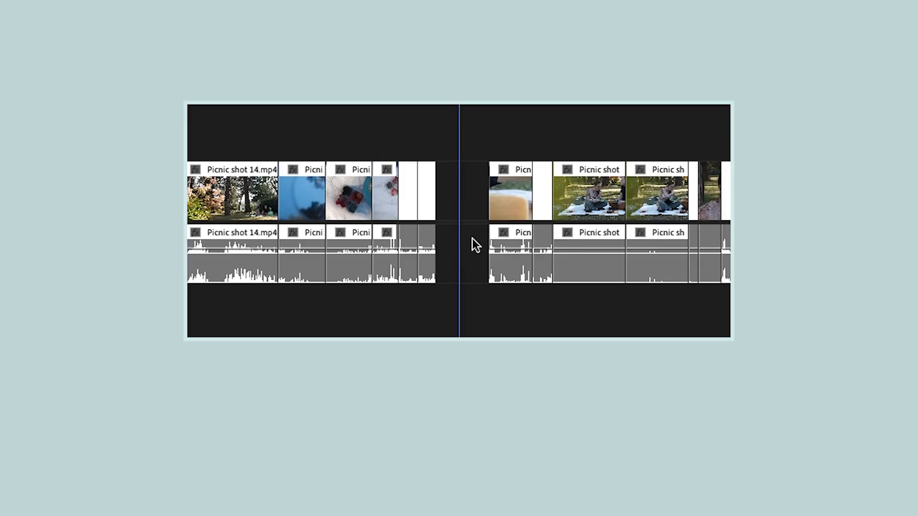
key("ctrl+z")
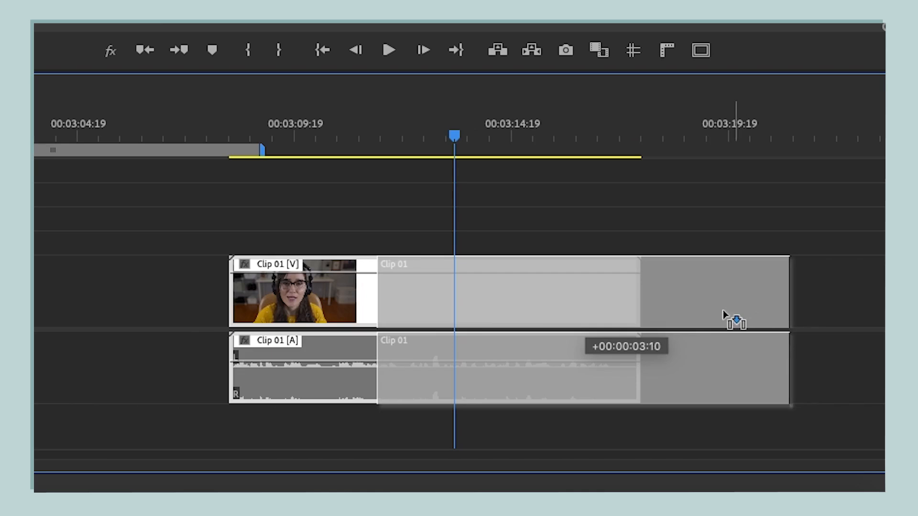
Move the linked Clip 01 video and audio earlier in the timeline
left_click_drag(727, 317, 581, 318)
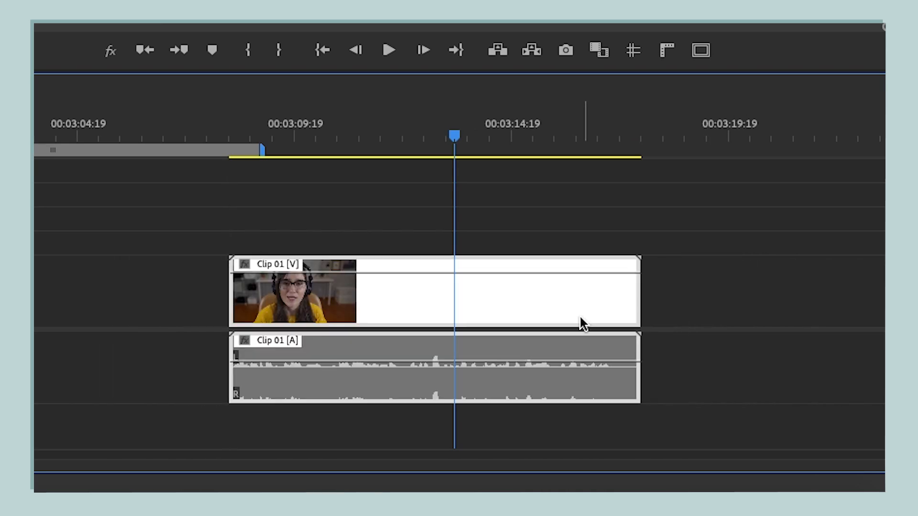
left_click_drag(613, 354, 536, 358)
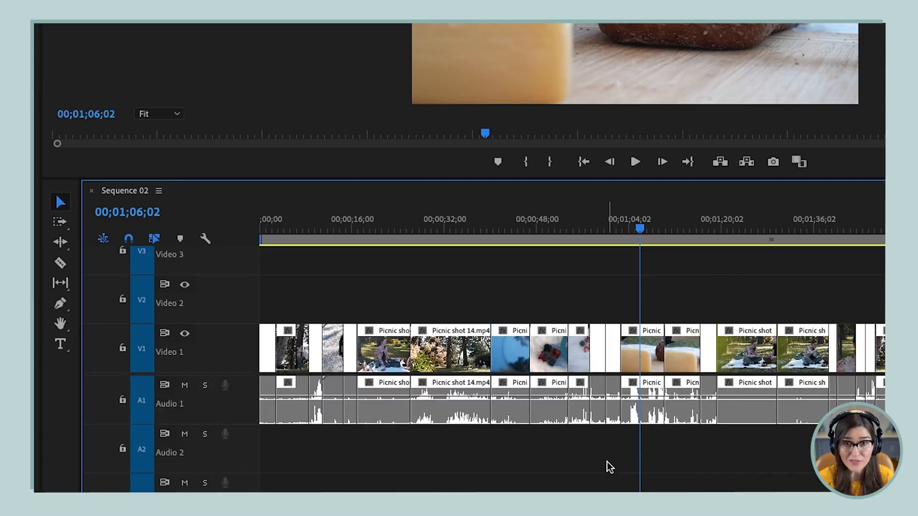
Unlink the video and audio of all clips in Sequence 02 and remove their original audio from Audio 1
key("minus")
key("minus")
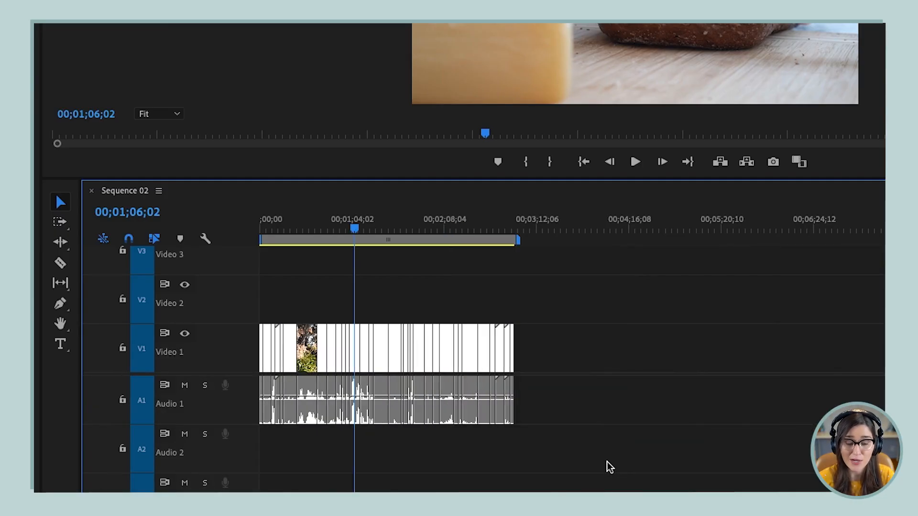
left_click_drag(597, 439, 272, 352)
right_click(310, 354)
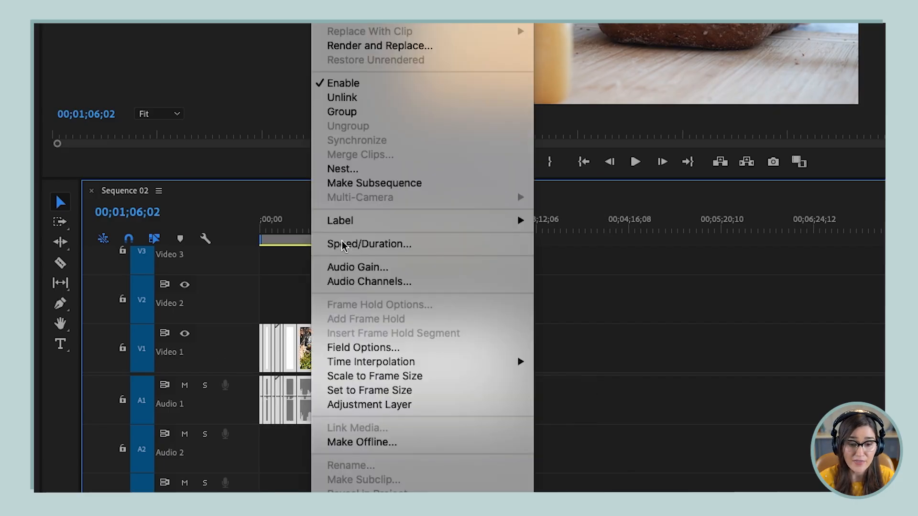
left_click(338, 98)
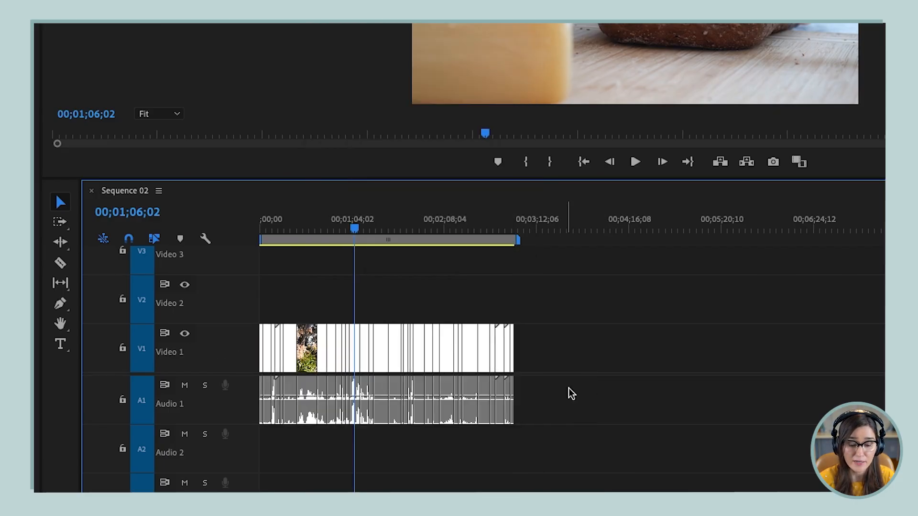
left_click_drag(488, 431, 204, 410)
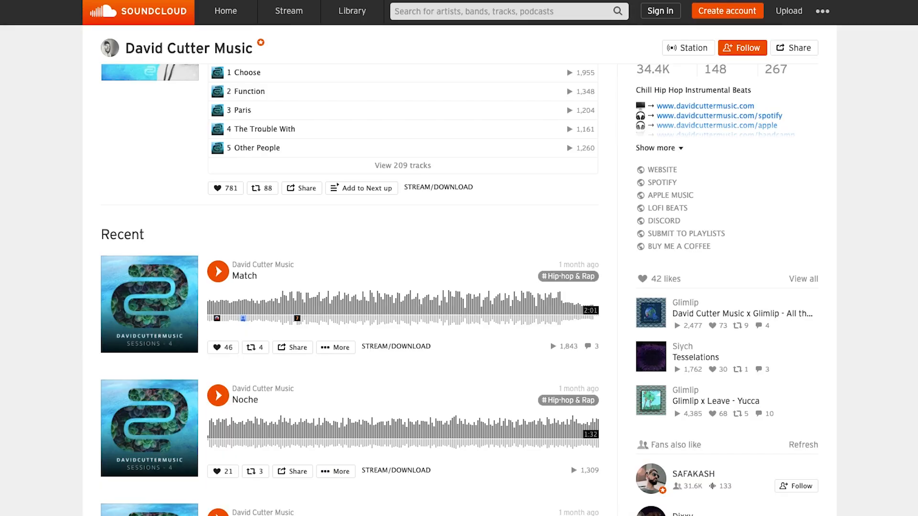
Browse the recent tracks on David Cutter Music's SoundCloud page
scroll(459, 287, "down", 15)
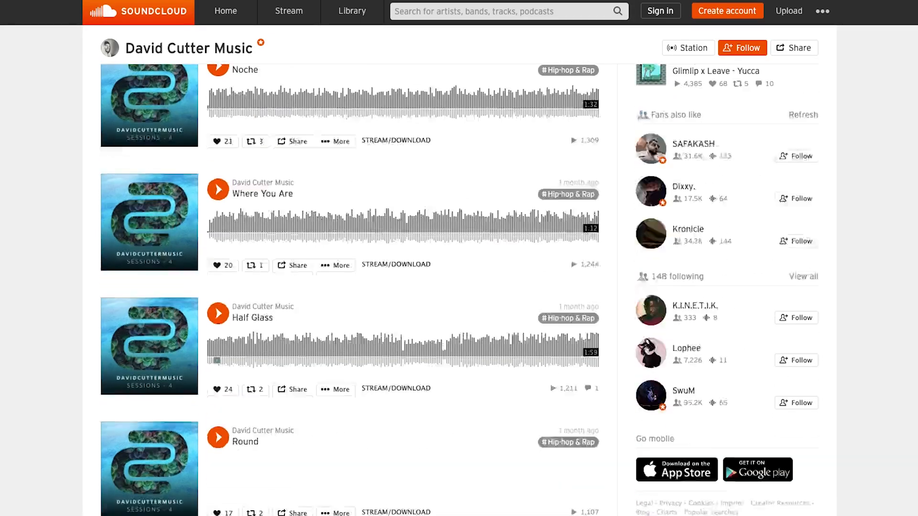
scroll(459, 287, "down", 10)
scroll(459, 287, "down", 5)
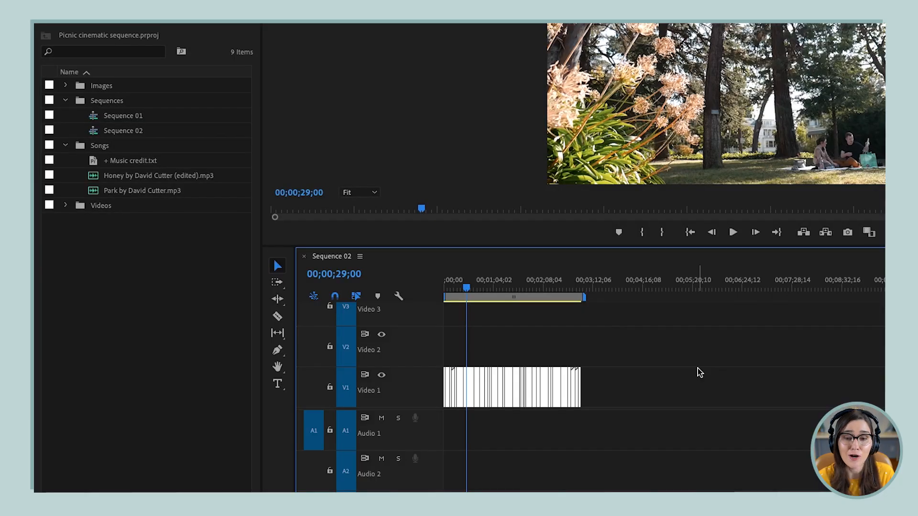
Place "Honey by David Cutter (edited).mp3" at the start of Audio 1 in Sequence 02 and lock that track
left_click(94, 178)
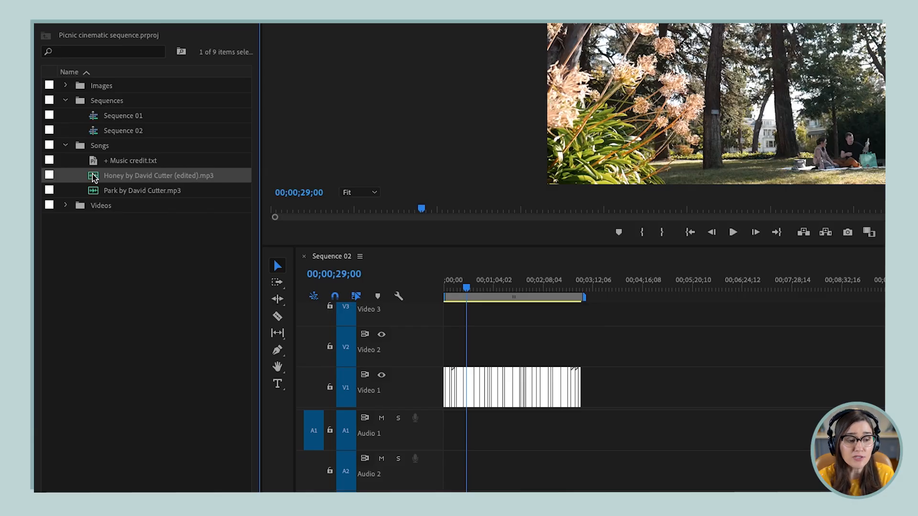
left_click_drag(94, 178, 461, 436)
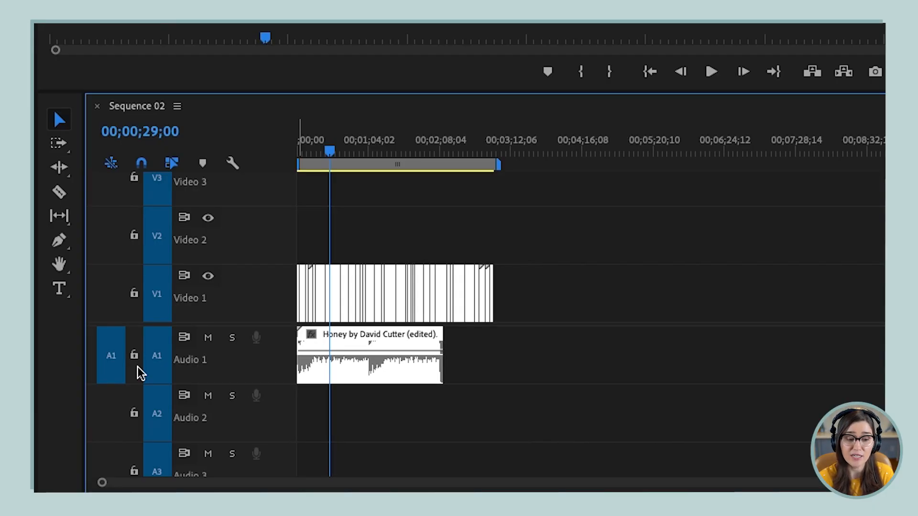
left_click(134, 355)
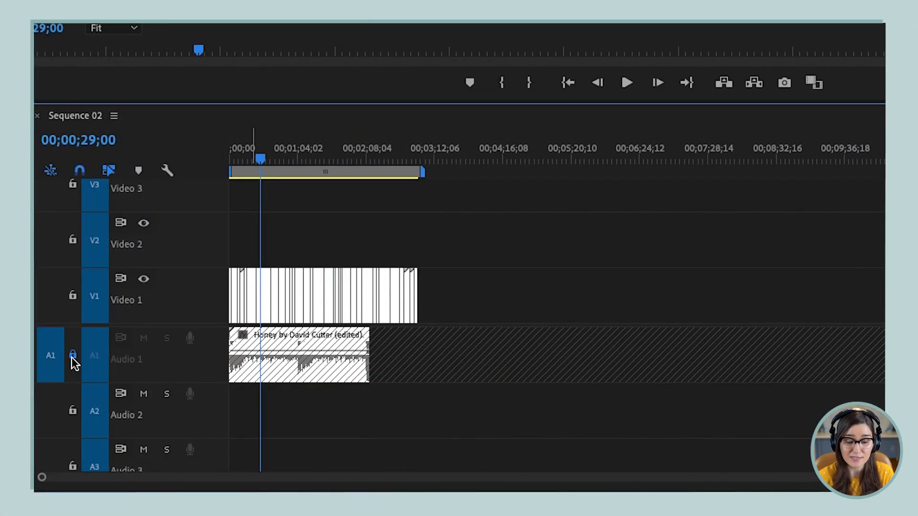
Unlock Audio 1 and try ripple-trimming the end of Picnic shot 14.mp4 at 00;00;27;25
left_click(73, 356)
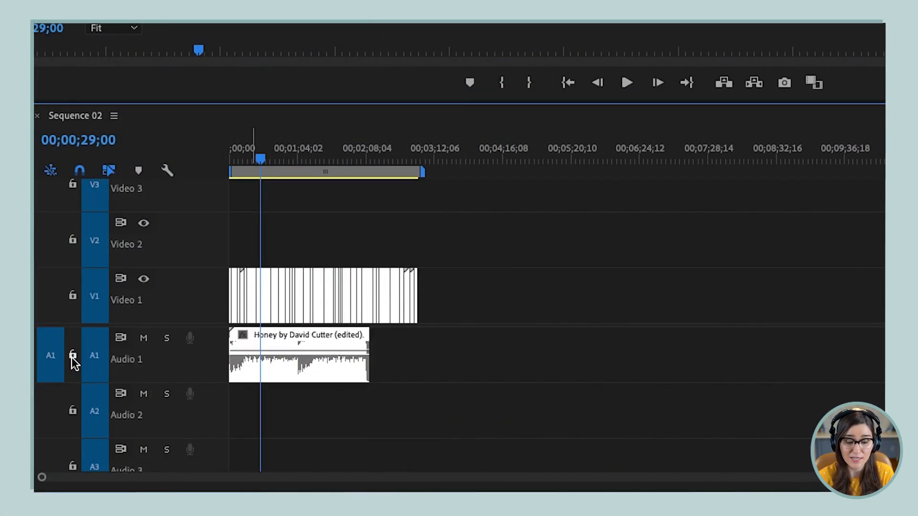
key("equal")
key("equal")
key("equal")
key("equal")
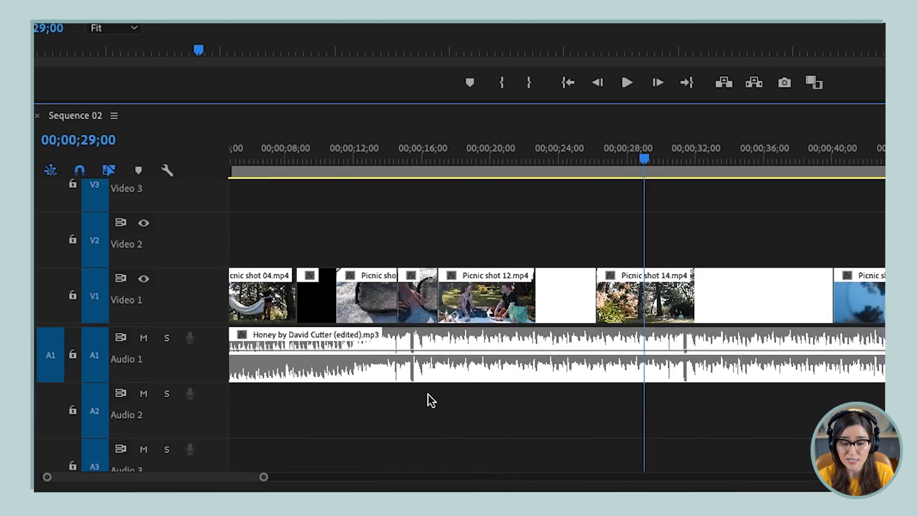
key("w")
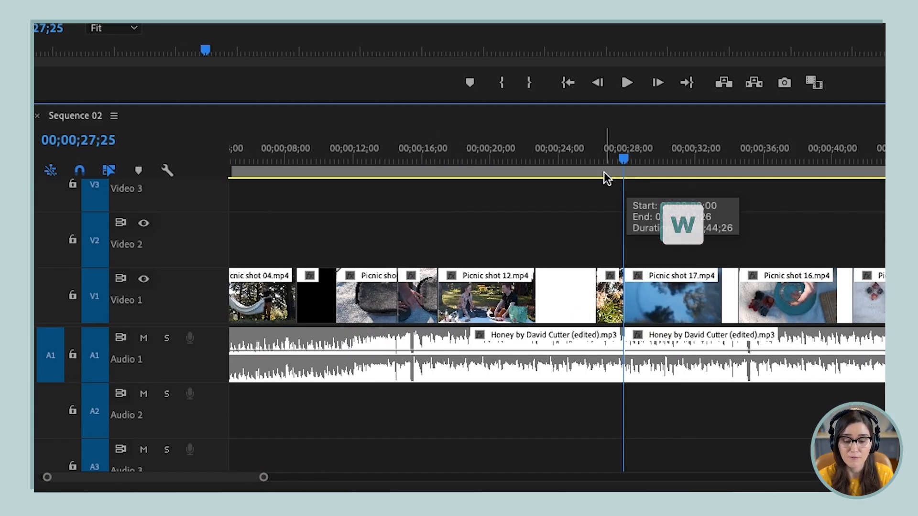
Play the sequence from shortly before the new cut to hear the music across it
left_click(553, 161)
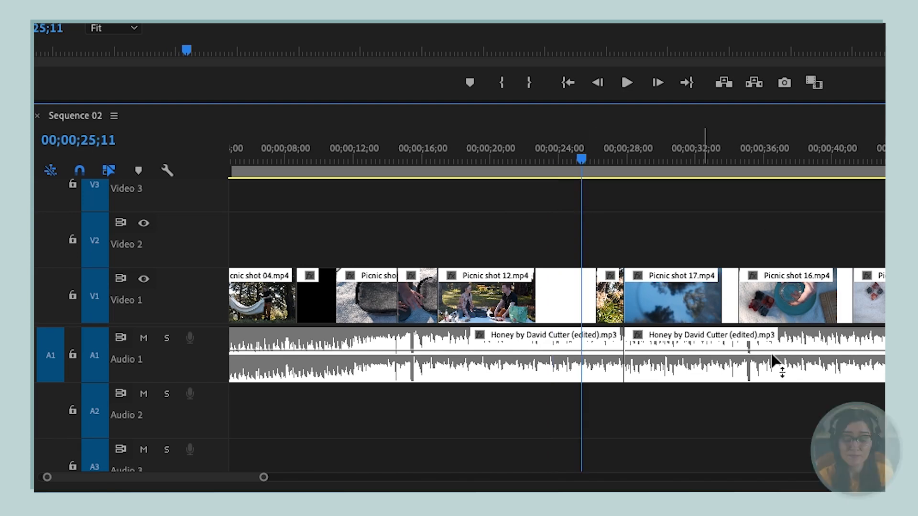
key("space")
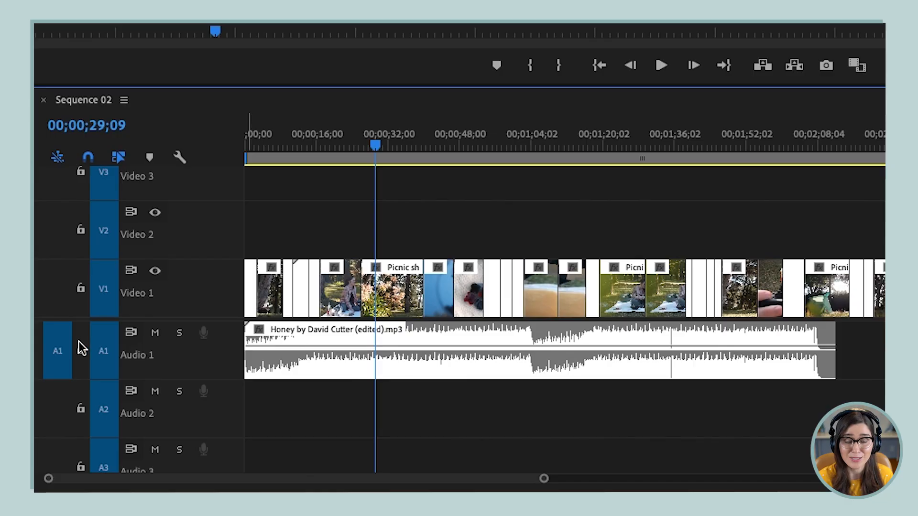
Lock the Audio 1 track to protect the music from trims
left_click(80, 348)
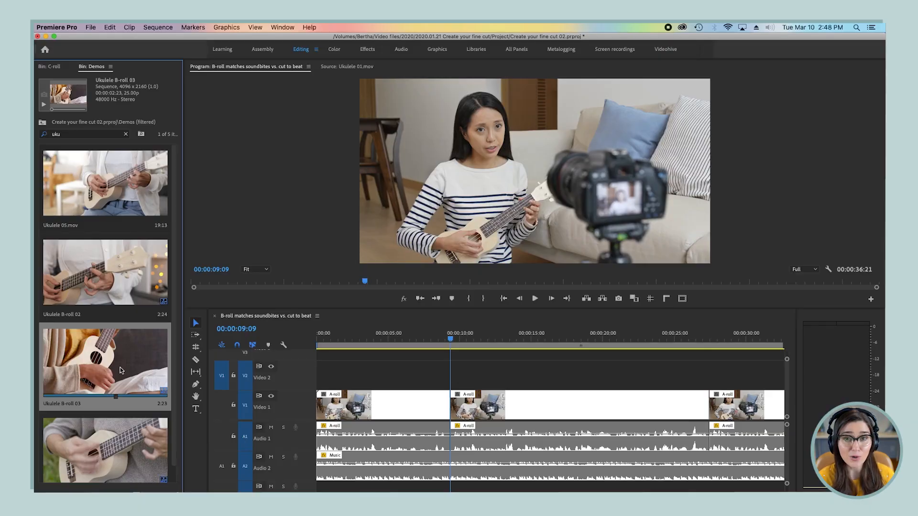
Place the Ukulele B-roll 03 clip on Video 2 above the A-roll, starting at 00:00:09:09
left_click(123, 364)
left_click_drag(122, 365, 460, 367)
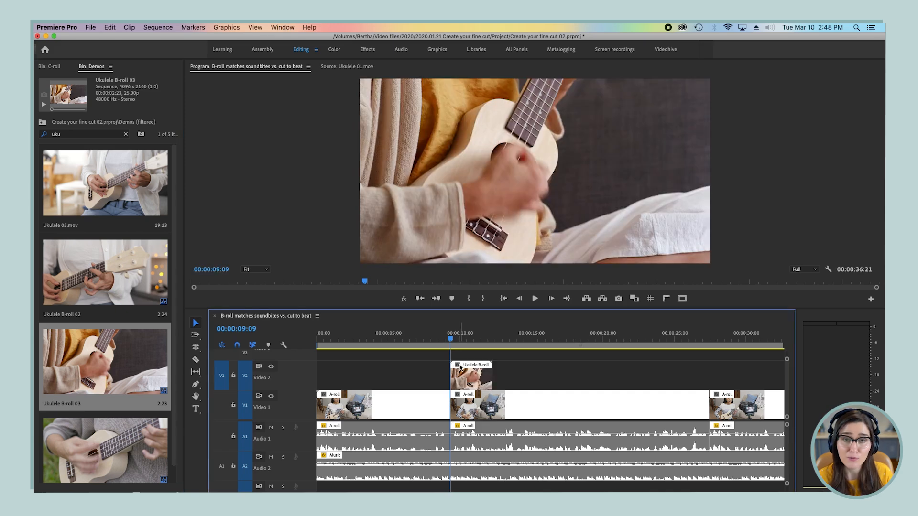
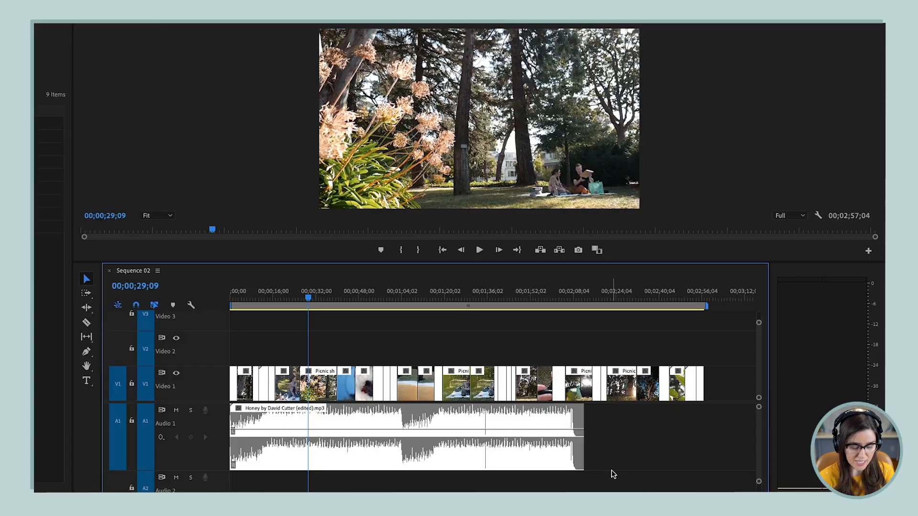
key("Home")
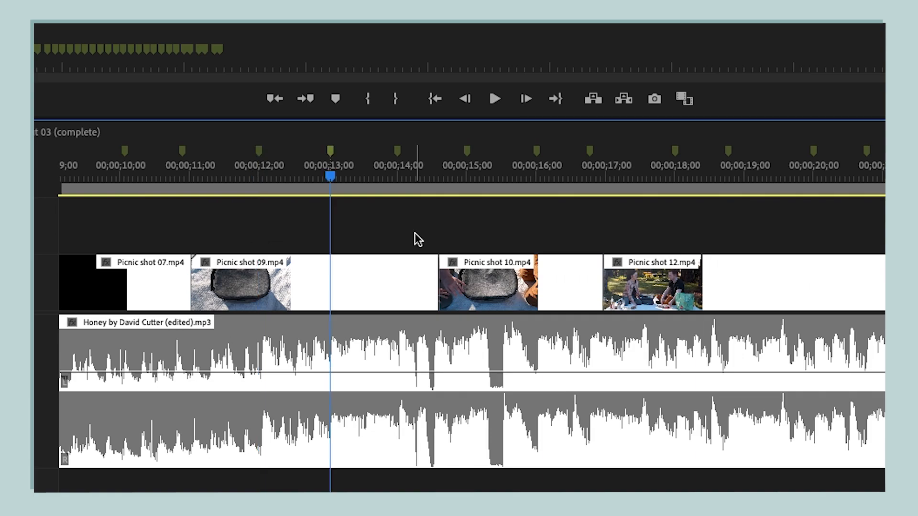
key("shift+m")
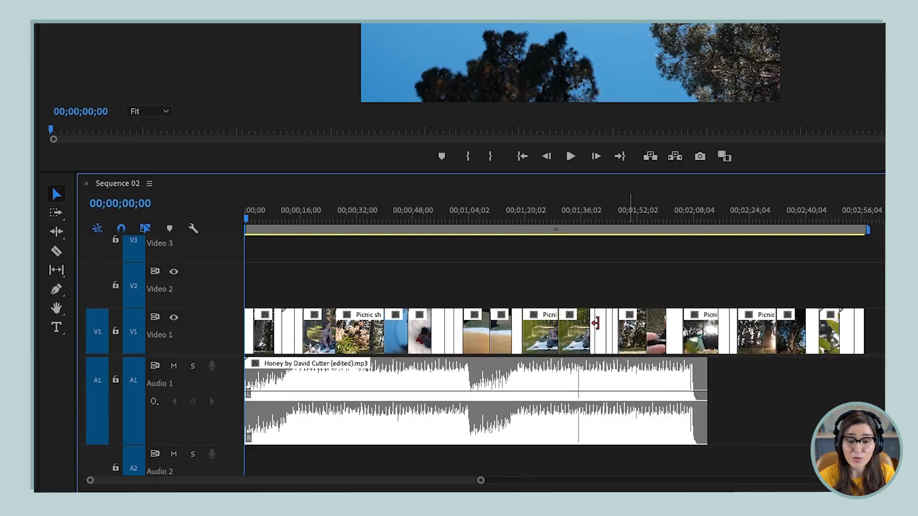
Add the Add Marker control to the Program Monitor's transport controls using the Button Editor
left_click(448, 162)
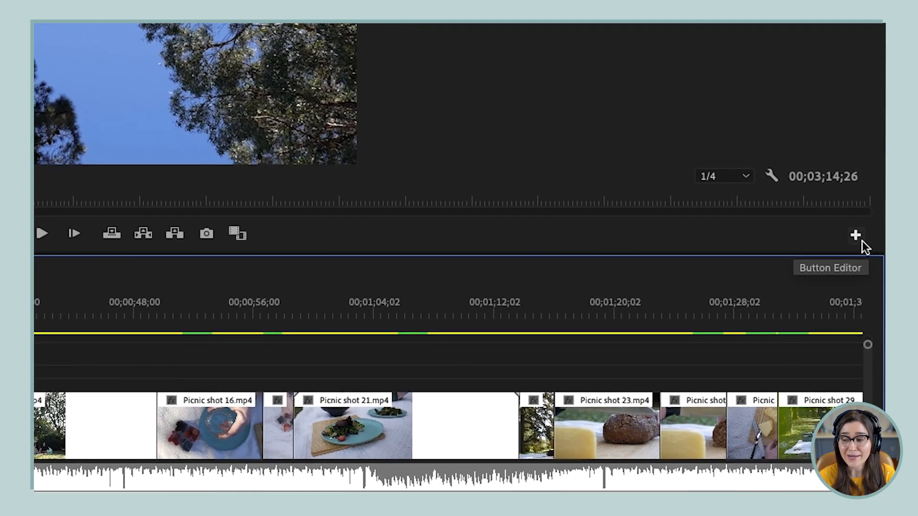
left_click(855, 235)
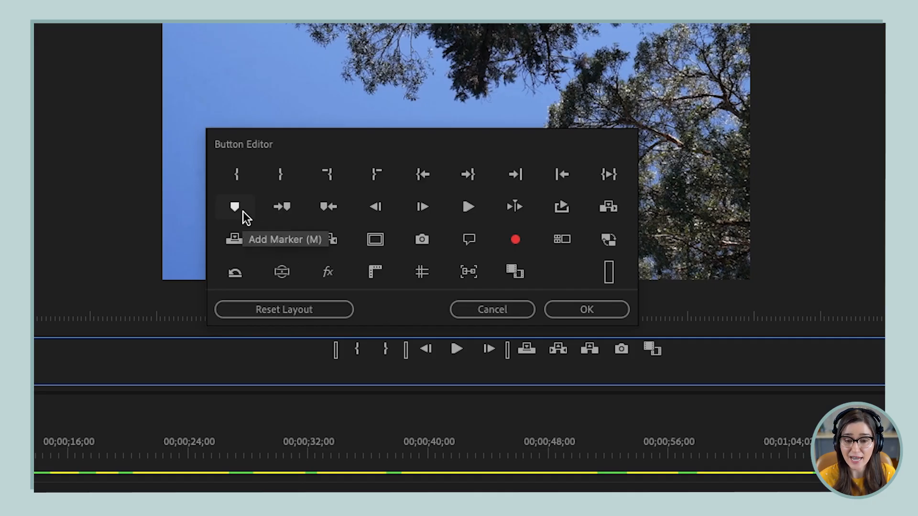
left_click_drag(243, 211, 308, 357)
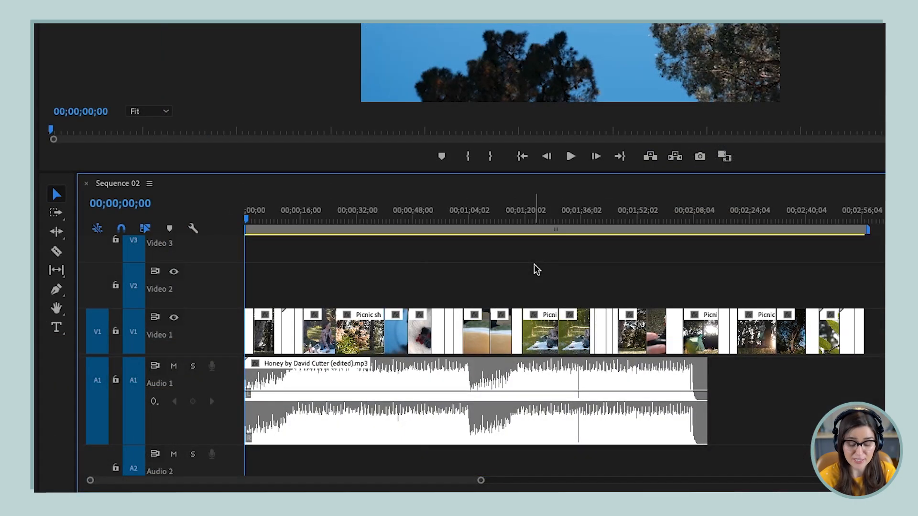
Add a marker at the sequence start, then play the music and add markers on the beats during playback
key("m")
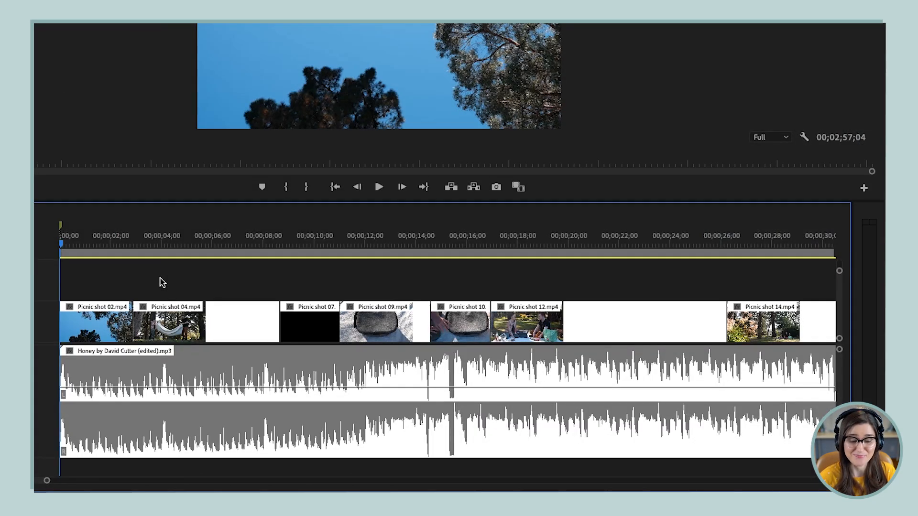
key("space")
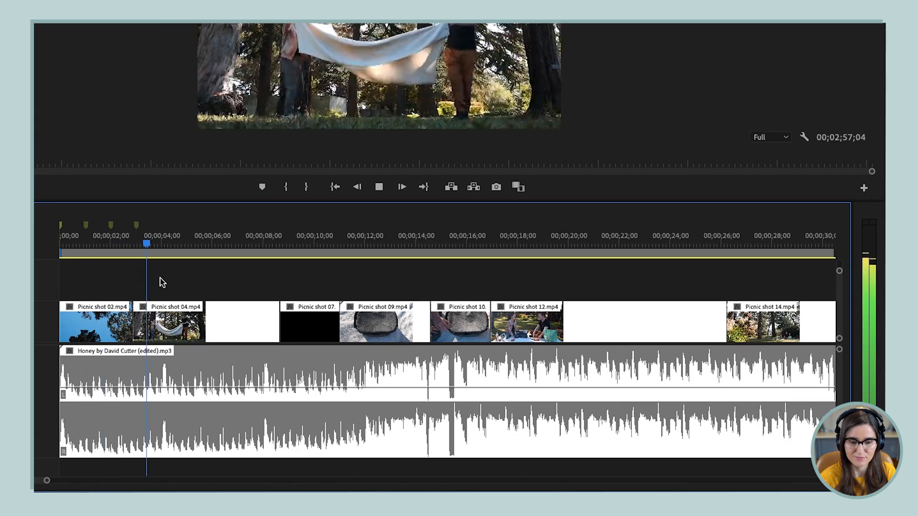
key("m")
key("m")
key("m")
key("m")
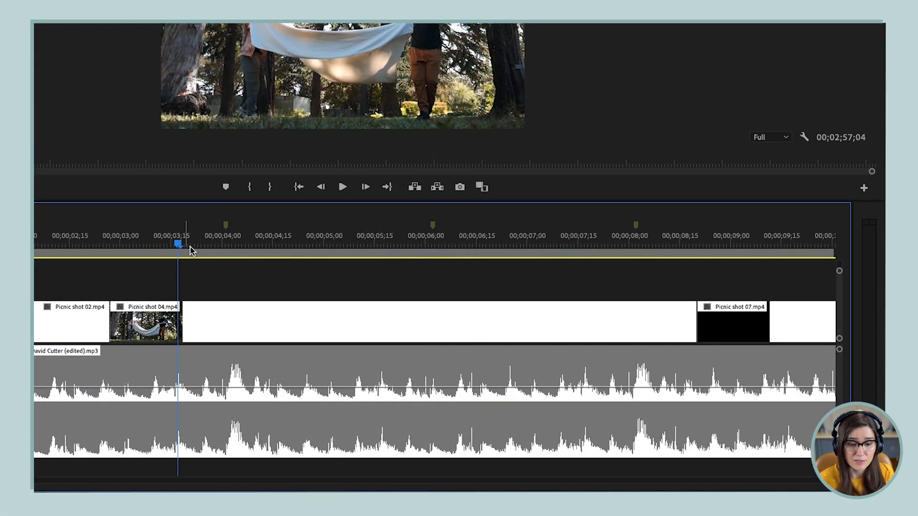
Line the playhead up with the loud music peak just after 00;00;04;00 and compare it with the nearby marker
left_click(237, 247)
left_click_drag(237, 247, 228, 247)
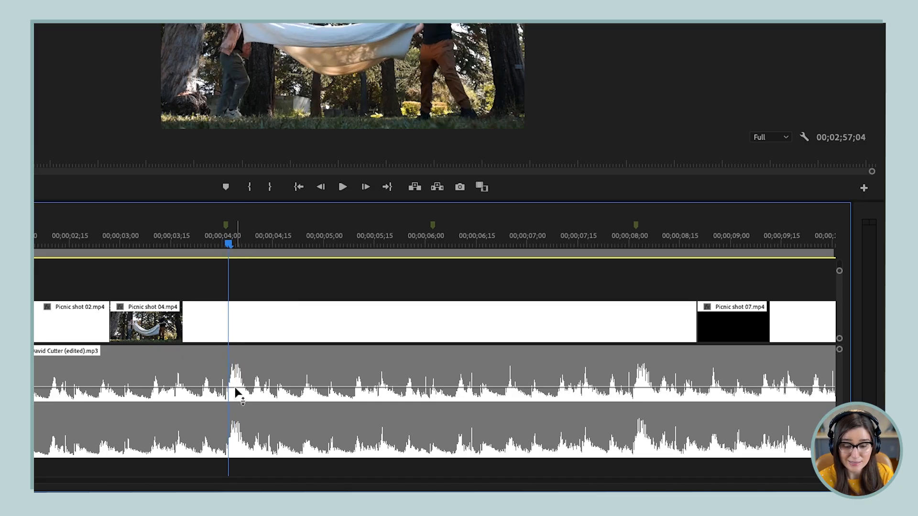
key("equal")
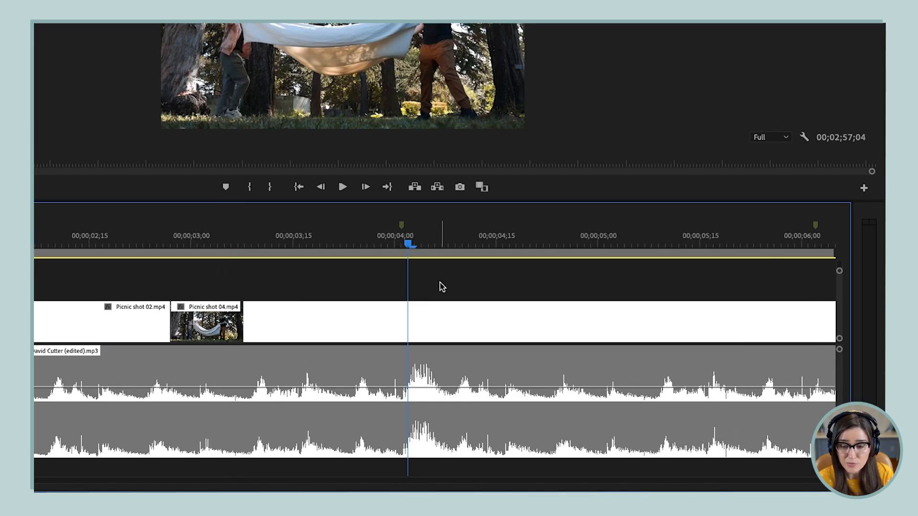
key("equal")
left_click_drag(406, 247, 395, 245)
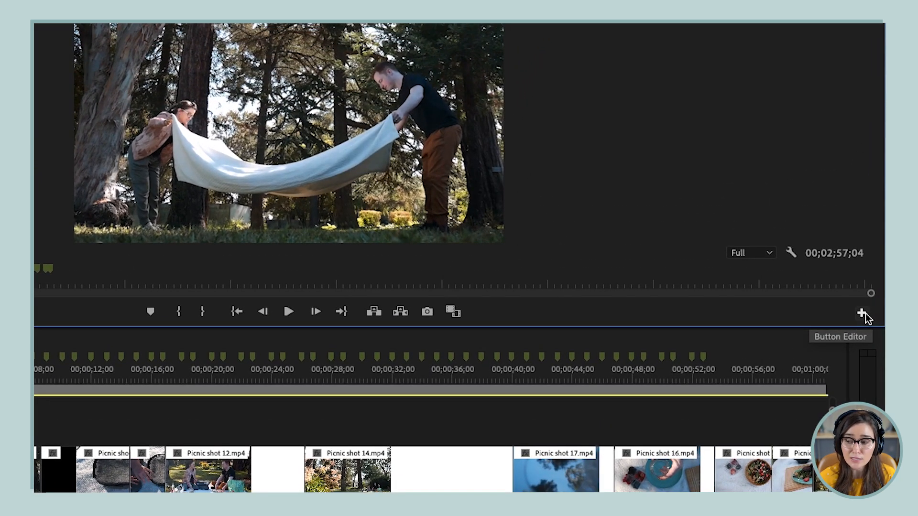
Add the Go to Next Marker and Go to Previous Marker controls to the Program Monitor using the Button Editor
left_click(865, 314)
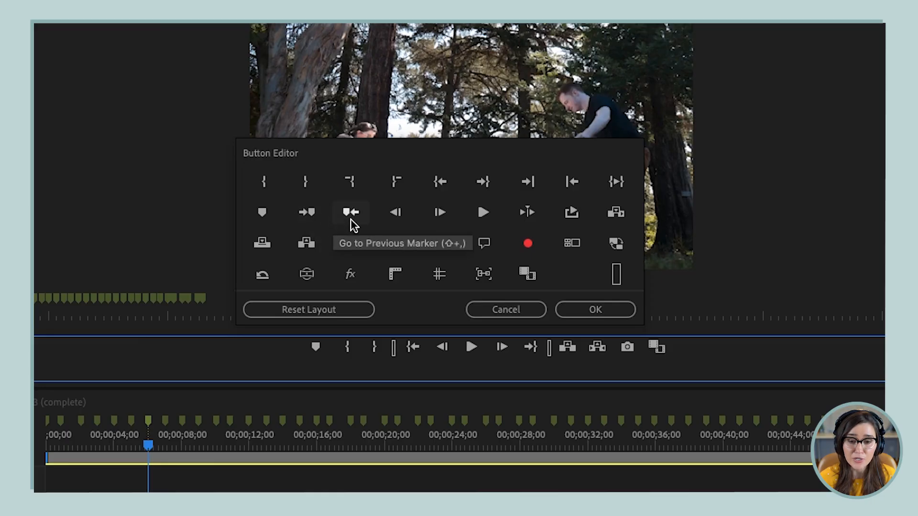
mouse_move(311, 214)
left_mouse_down()
mouse_move(272, 354)
mouse_move(284, 356)
left_mouse_up()
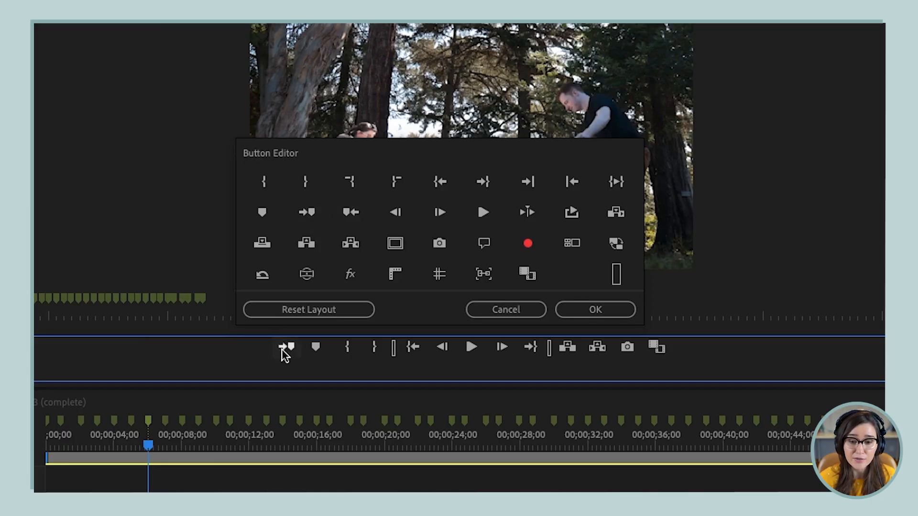
left_click_drag(351, 212, 248, 356)
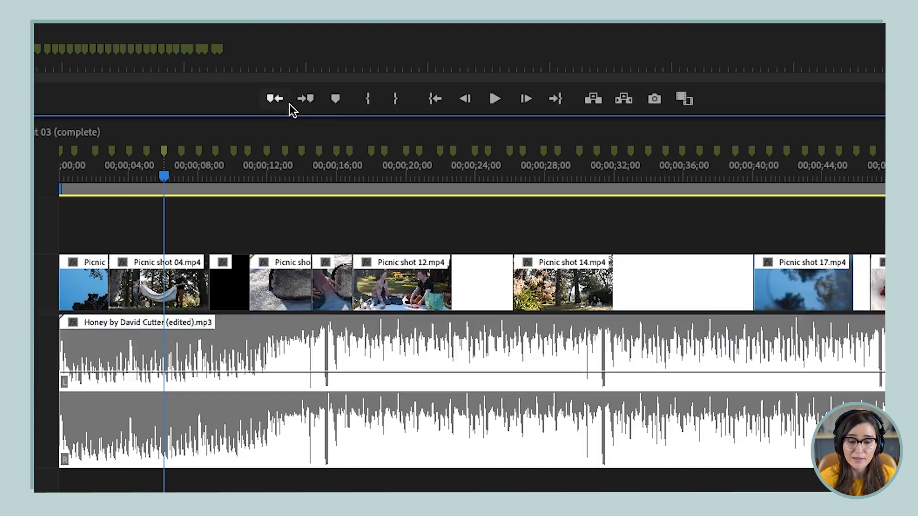
Jump the playhead backward and forward between the sequence markers
left_click(275, 98)
left_click(275, 98)
left_click(275, 98)
left_click(312, 100)
left_click(312, 101)
left_click(312, 100)
left_click(312, 100)
left_click(312, 100)
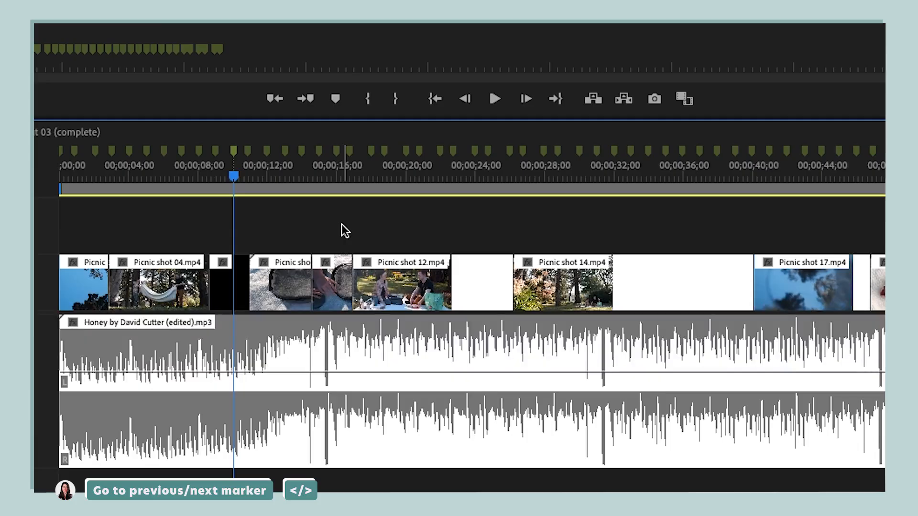
key("shift+comma")
key("shift+comma")
key("shift+comma")
key("shift+comma")
key("shift+period")
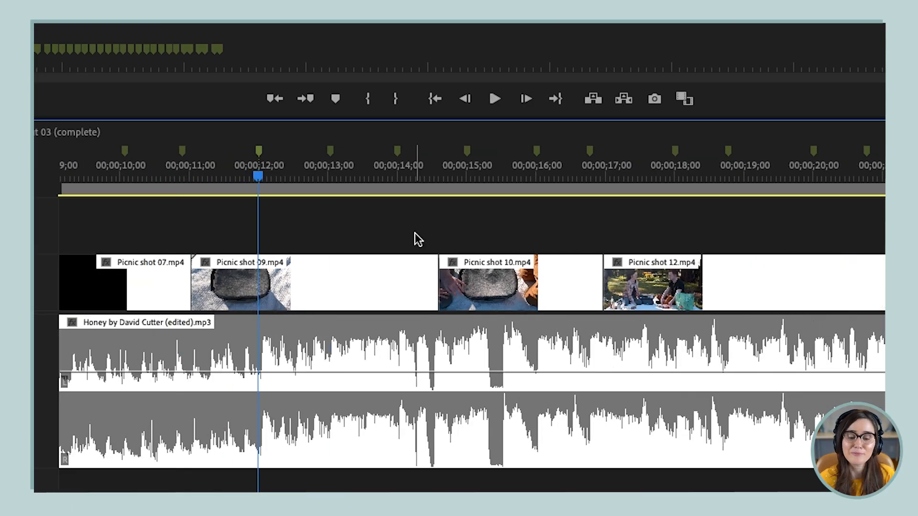
Go to the marker at 00;00;14;00 and move the cut at the start of Picnic shot 10.mp4 to it
key("shift+period")
key("shift+period")
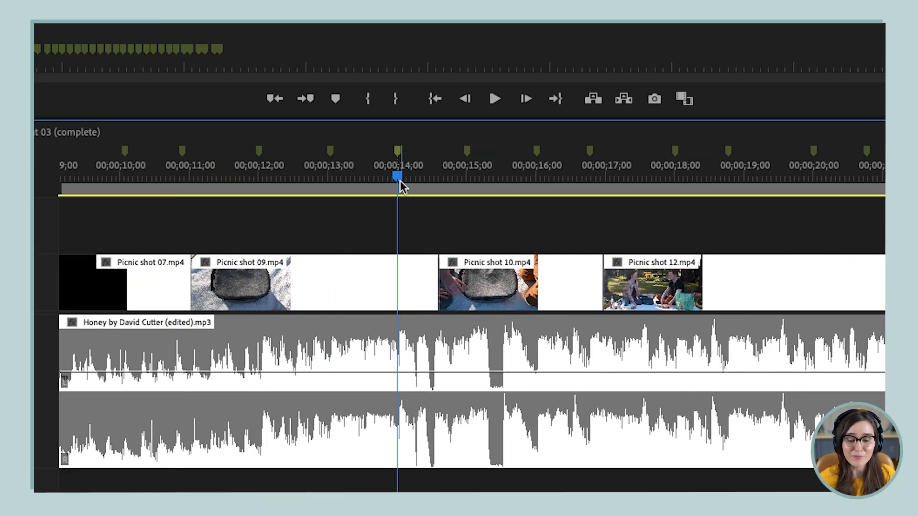
left_click_drag(437, 280, 397, 280)
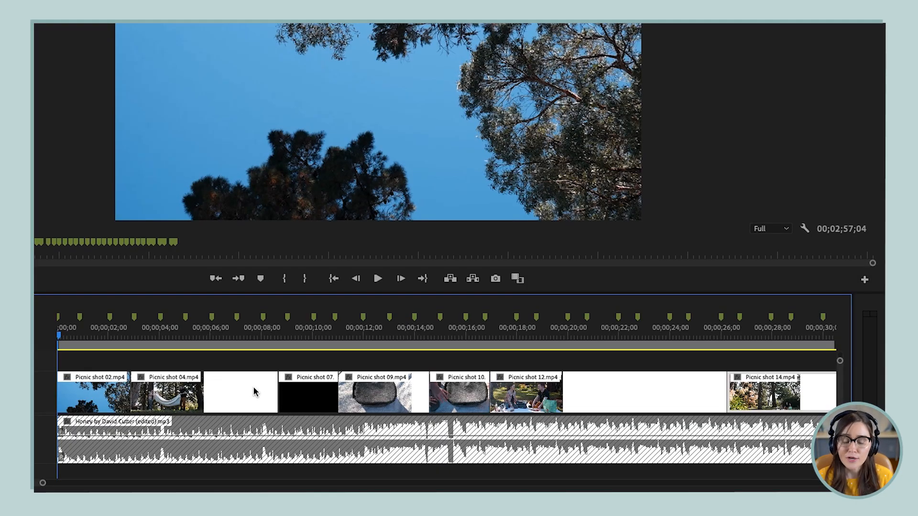
Try copying Picnic shot 04.mp4 and pasting it at 00;00;19;12 with sequence markers included
left_click(223, 396)
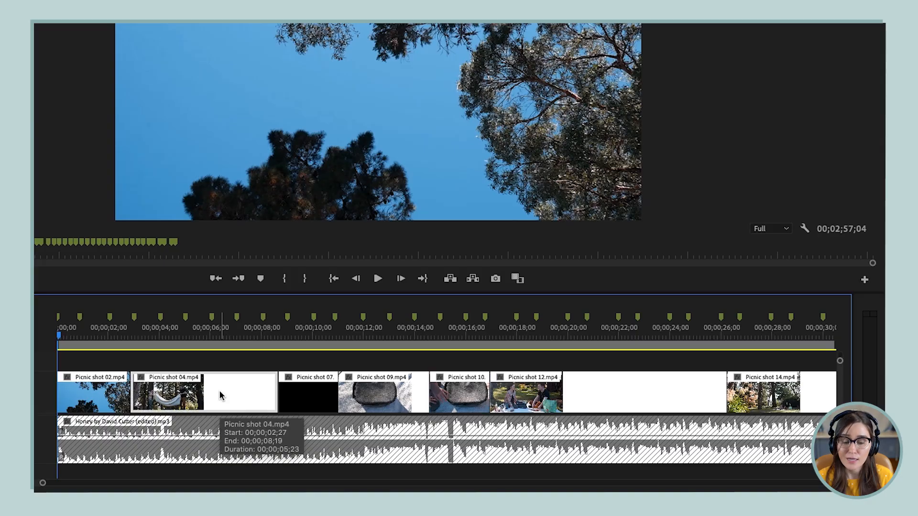
key("super+c")
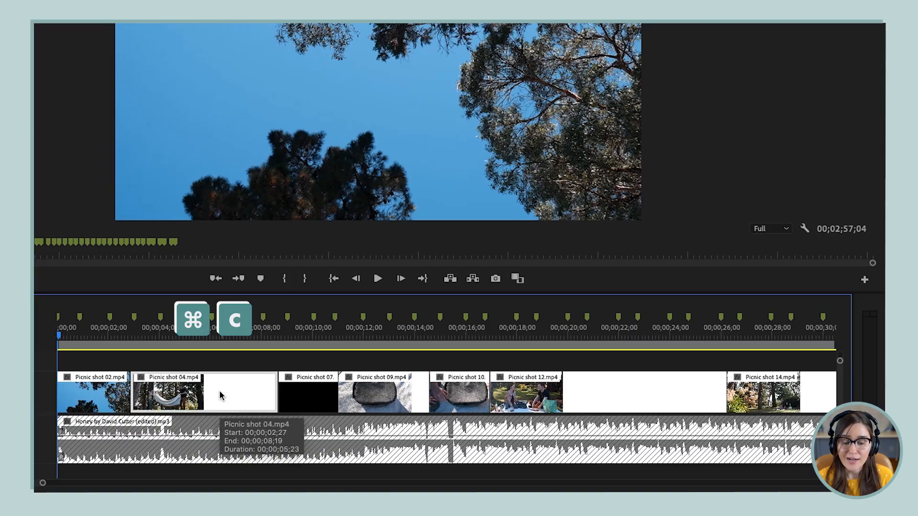
left_click(555, 333)
key("super+v")
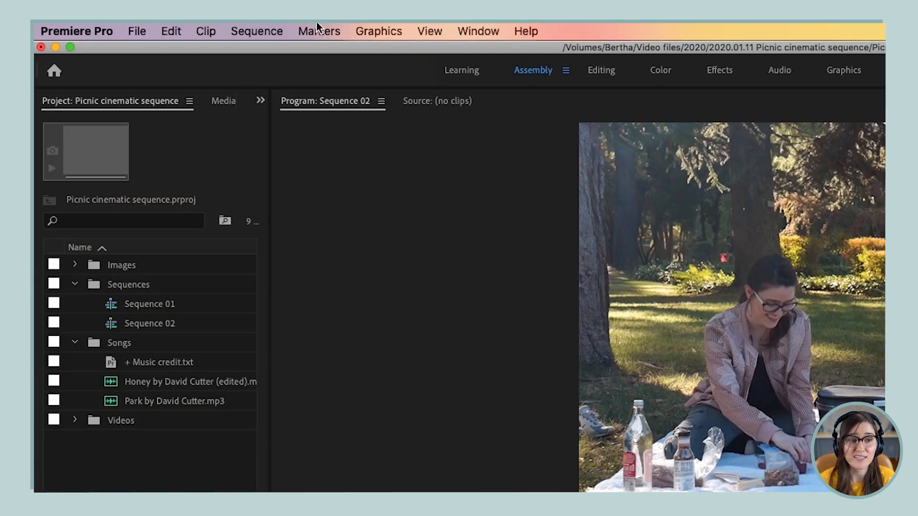
Turn off Copy Paste Includes Sequence Markers
left_click(317, 28)
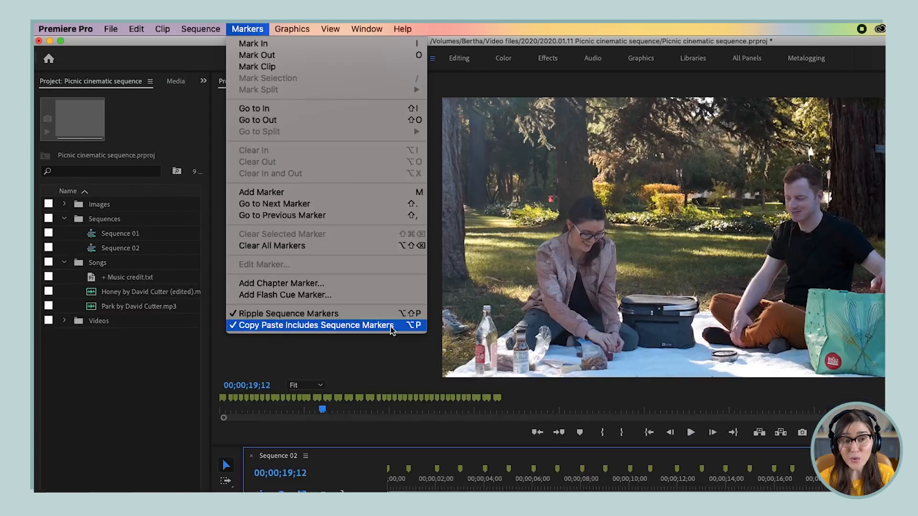
left_click(391, 325)
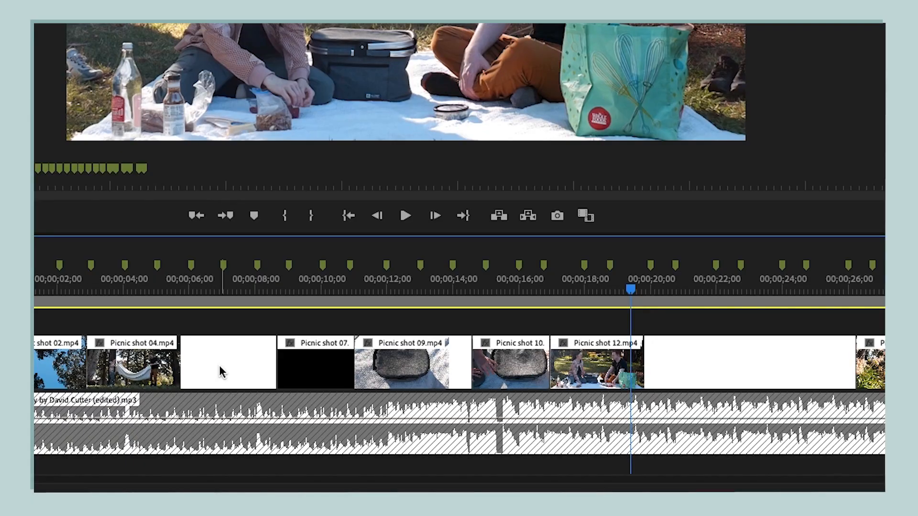
Try copying Picnic shot 04.mp4 and pasting it at 00;00;19;12 without its sequence markers
left_click(220, 371)
key("super+c")
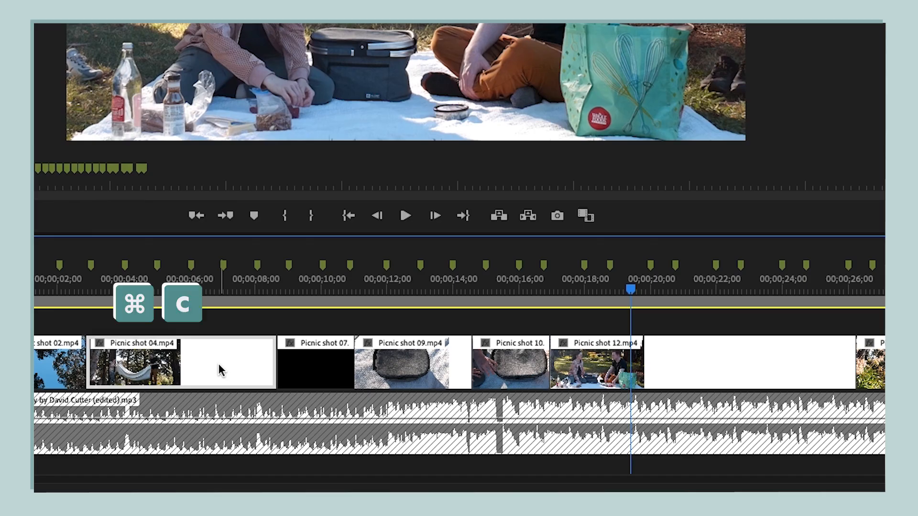
key("super+v")
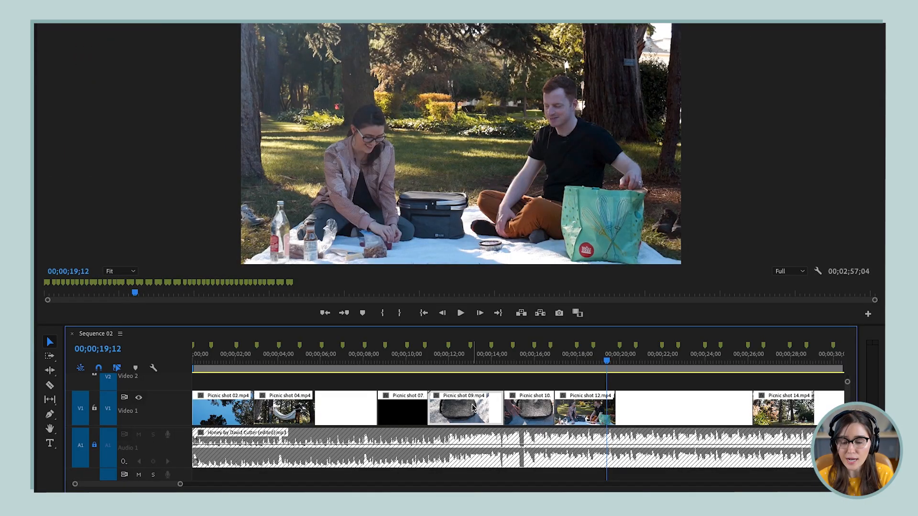
Ripple delete Picnic shot 09.mp4 from Video 1 and turn off Ripple Sequence Markers
right_click(472, 405)
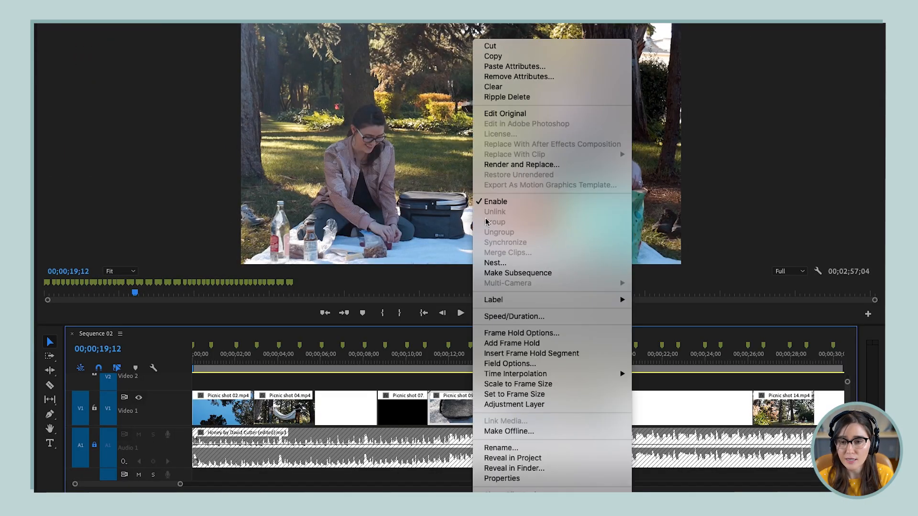
left_click(497, 98)
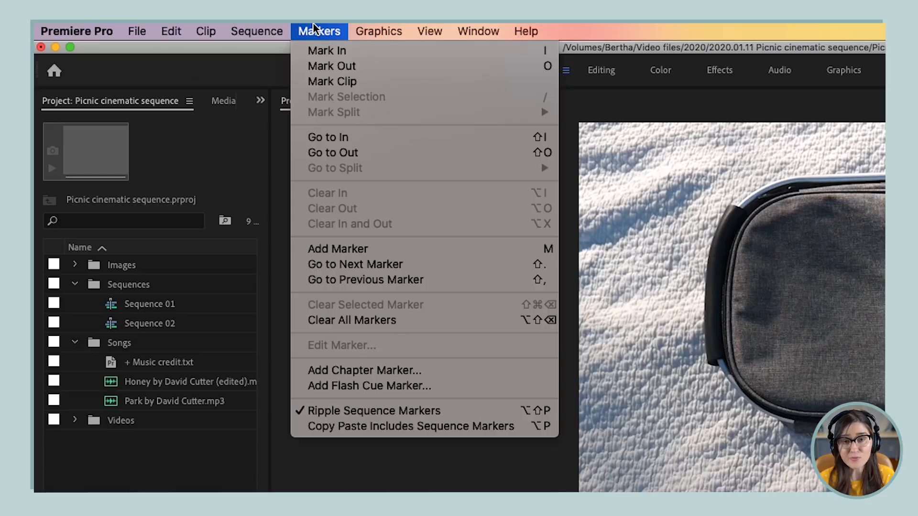
left_click(464, 412)
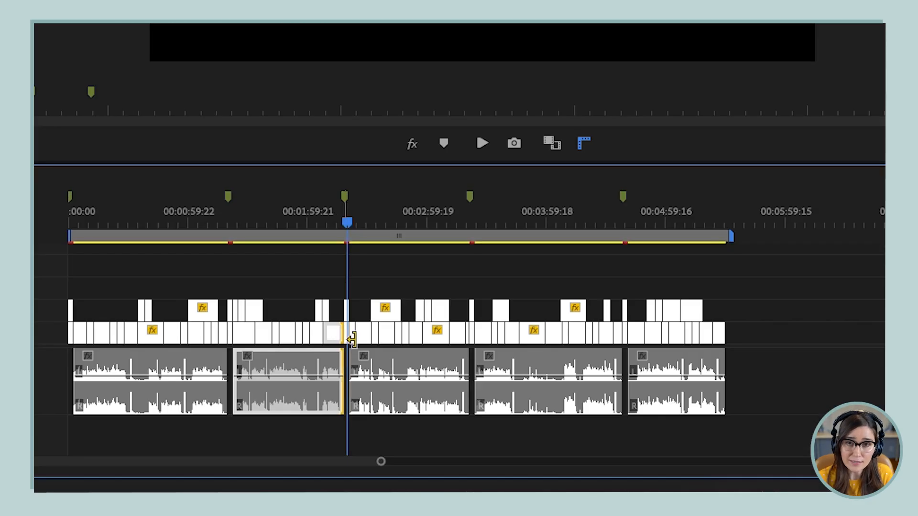
Ripple-extend the end of the Crumpled paper 02 grey clip to about 00:03:10 in the course sequence
left_click_drag(348, 334, 432, 337)
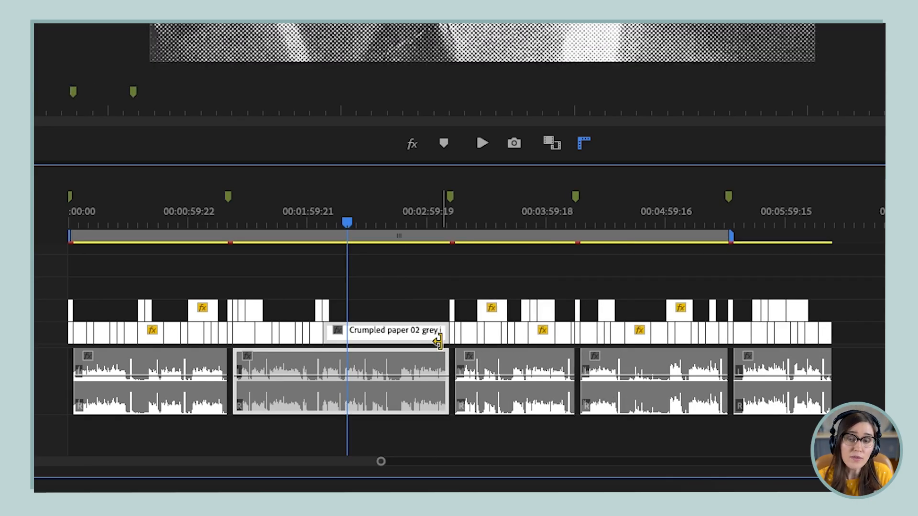